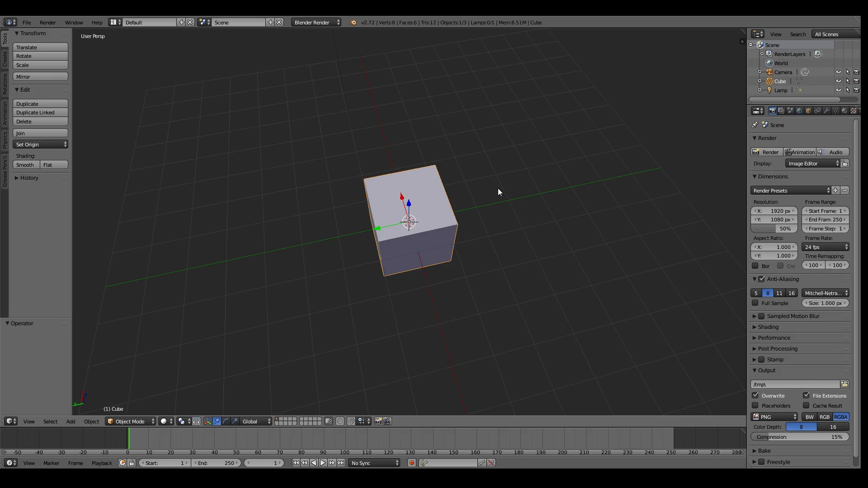
- Add a Wireframe modifier to the default cube
mouse_move(394, 215)
middle_down()
mouse_move(445, 210)
mouse_move(363, 229)
mouse_move(438, 210)
mouse_move(316, 220)
mouse_move(396, 211)
mouse_move(397, 224)
middle_up()
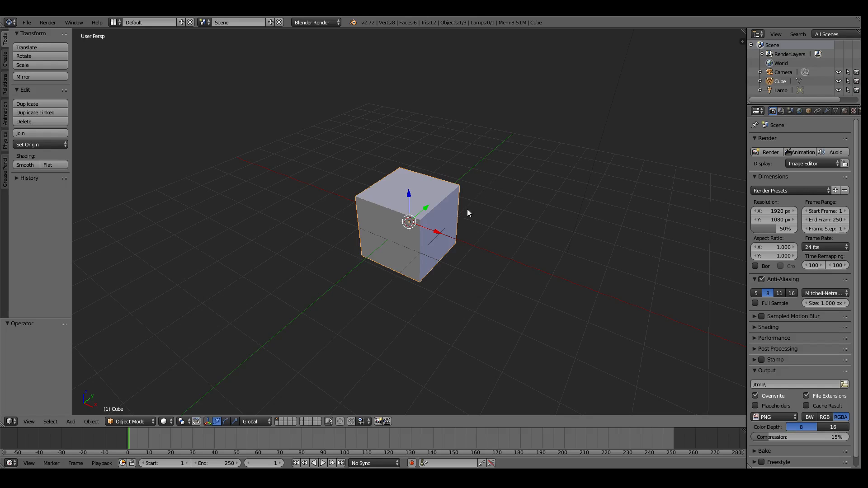
scroll(460, 223, up, 4)
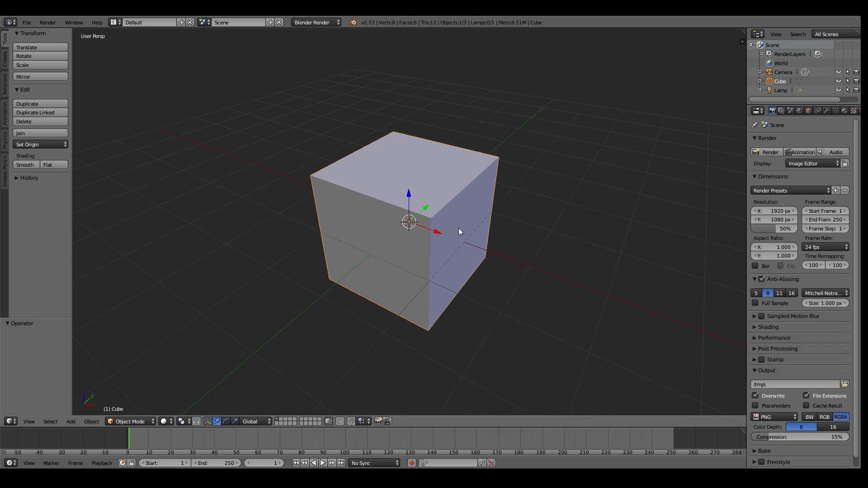
middle_drag(457, 224, 403, 252)
scroll(403, 252, up, 1)
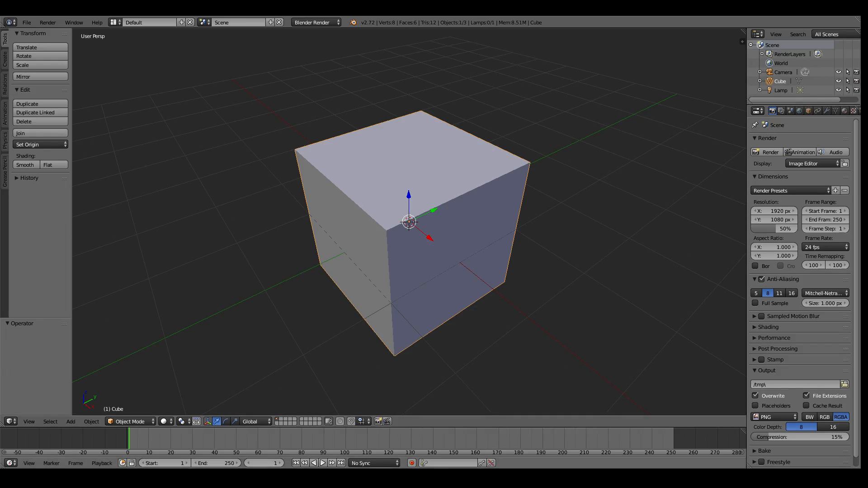
click(783, 111)
click(808, 111)
click(817, 111)
click(835, 111)
click(828, 110)
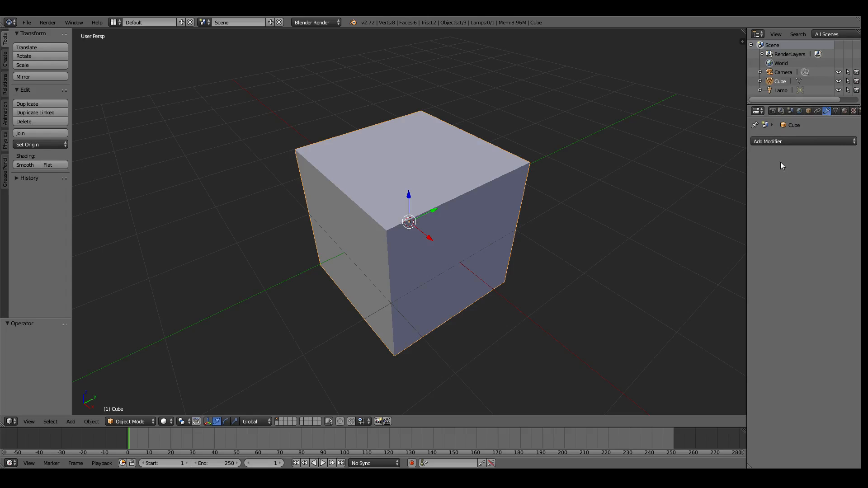
click(801, 143)
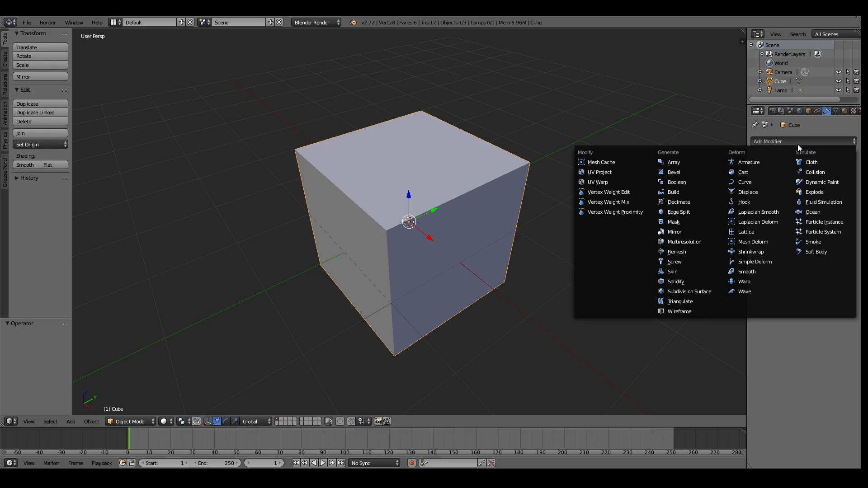
click(682, 310)
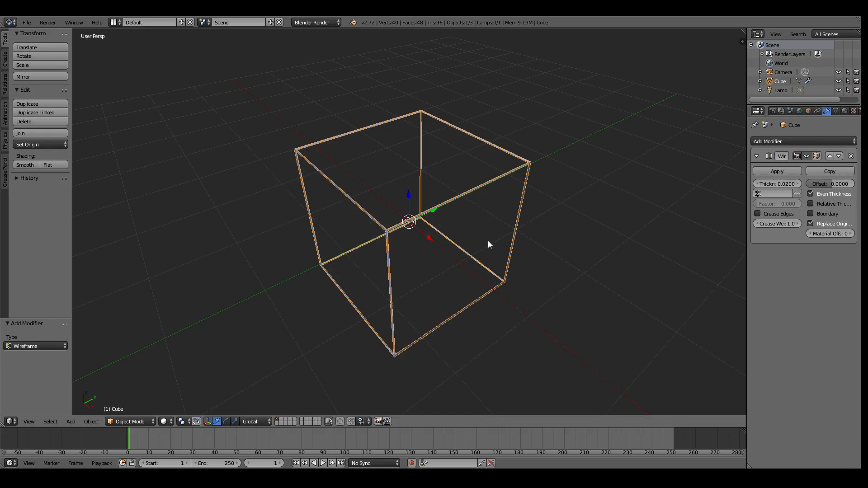
- Set the Wireframe modifier's thickness to about 0.19 to make the cube's frame thicker
middle_drag(488, 244, 496, 249)
scroll(496, 246, up, 3)
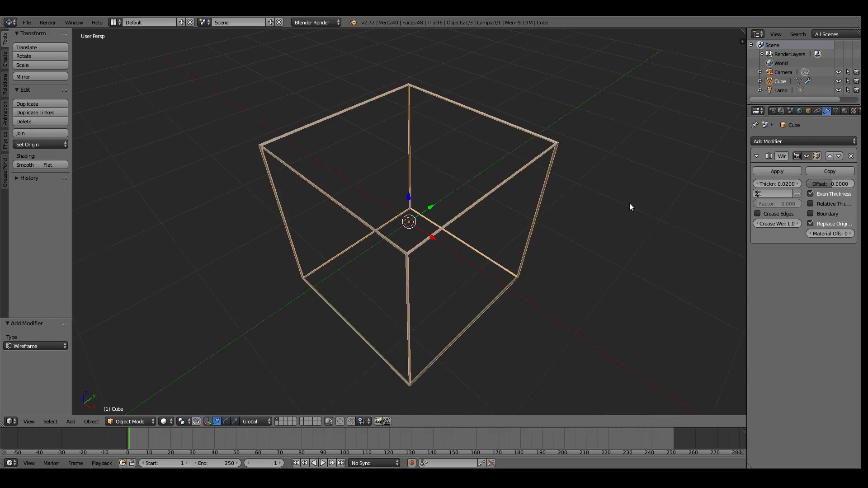
mouse_move(788, 183)
mouse_down()
mouse_move(836, 184)
mouse_move(794, 184)
mouse_up()
middle_drag(409, 255, 477, 212)
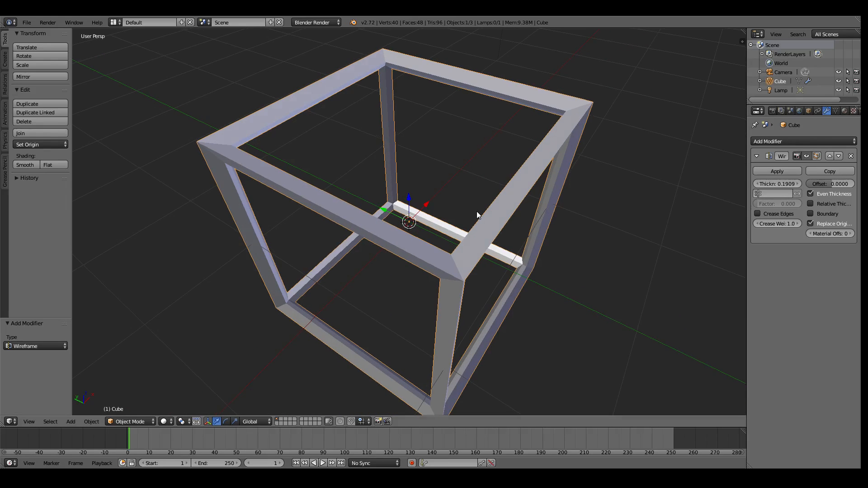
- Compare the cube with the Wireframe modifier's viewport display off and on, leaving it on
click(807, 157)
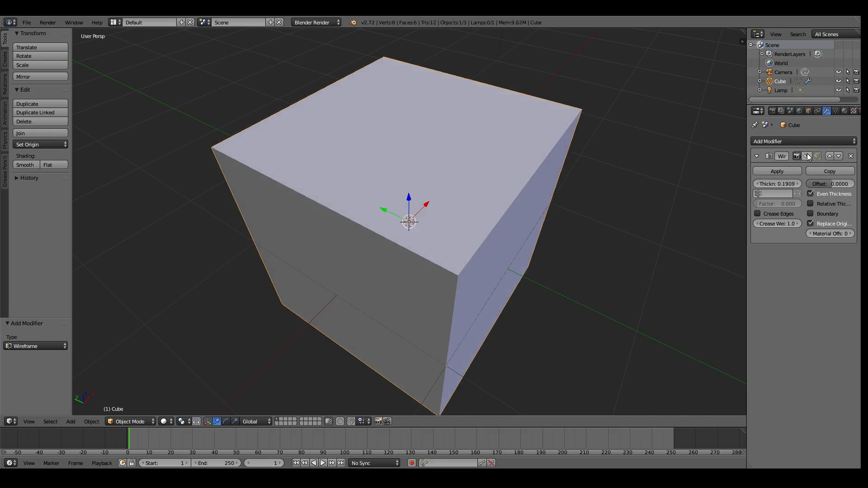
click(807, 157)
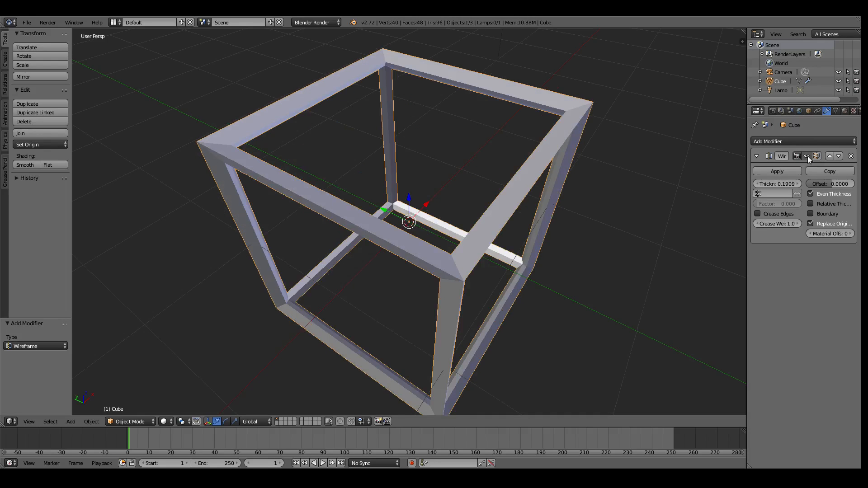
middle_drag(470, 252, 456, 244)
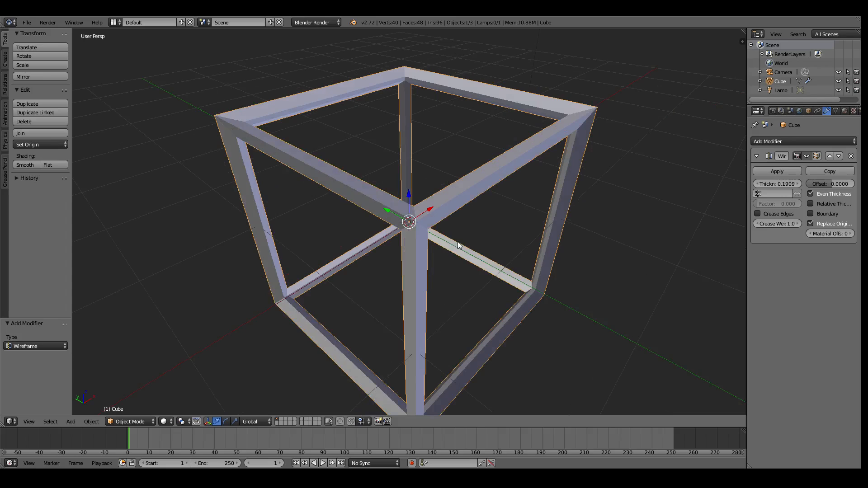
- Compare the cube in Wireframe viewport shading with the Wireframe modifier off and on, and return to Solid shading
click(806, 156)
click(167, 423)
click(183, 401)
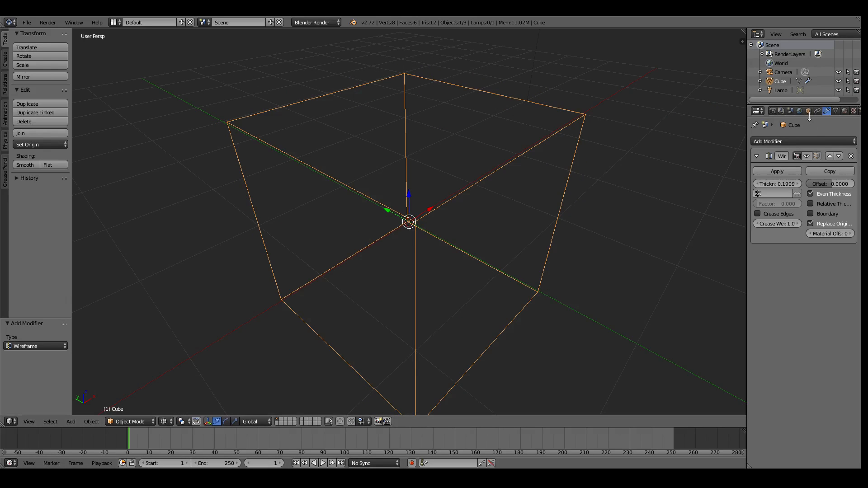
click(807, 156)
middle_drag(440, 194, 419, 229)
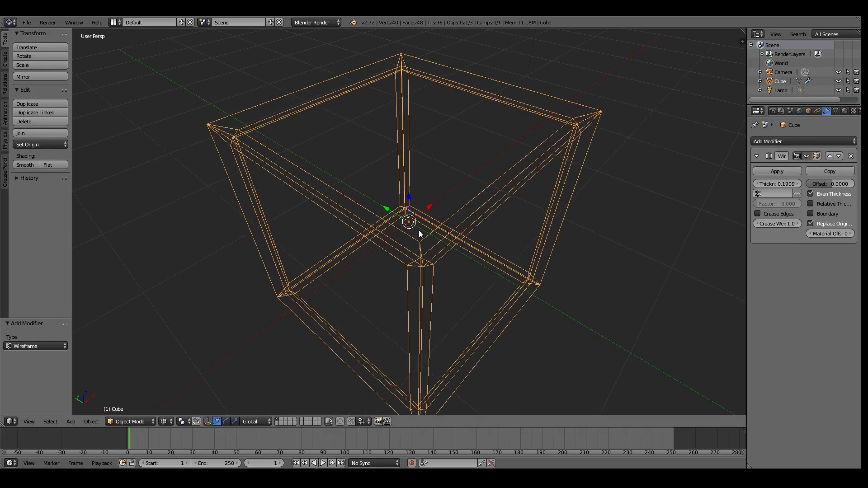
click(167, 421)
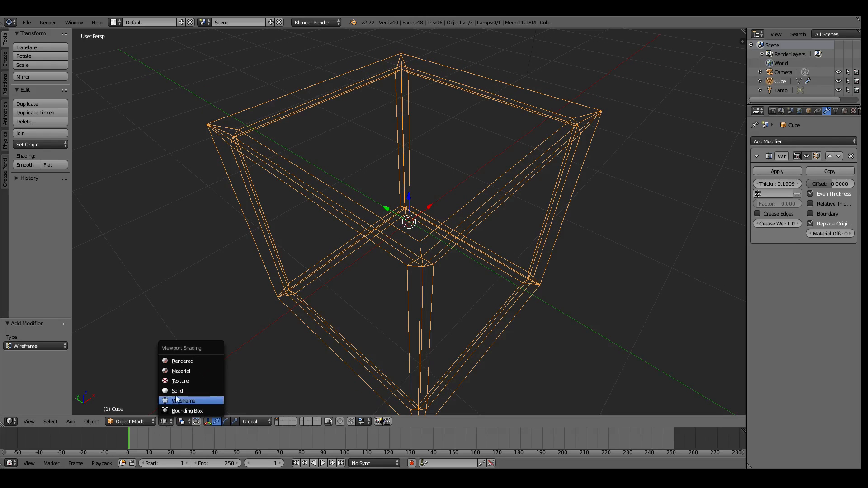
click(185, 401)
middle_drag(560, 303, 538, 282)
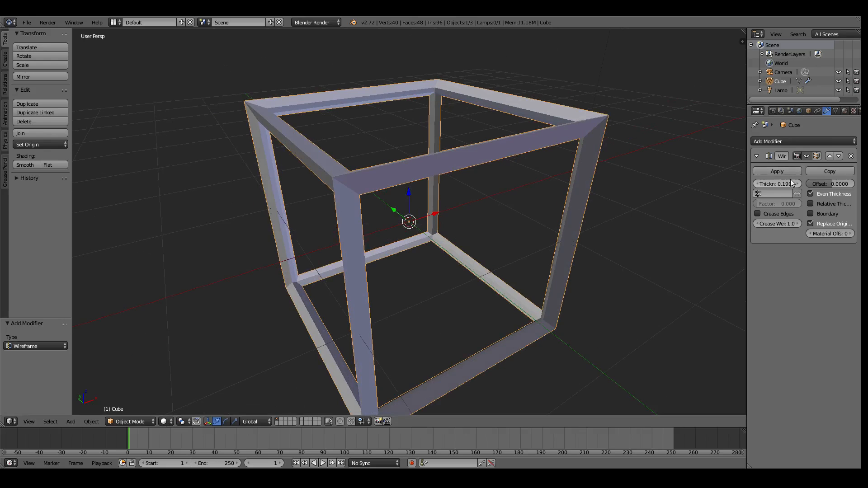
- Set the wireframe thickness to about 0.166 and enable Relative Thickness, keeping Even Thickness on
drag(790, 180, 776, 184)
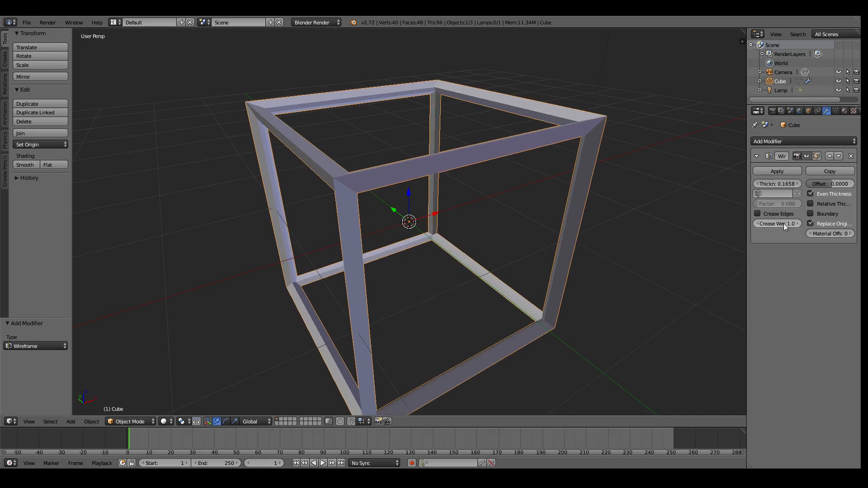
click(811, 203)
click(809, 194)
click(809, 195)
click(813, 205)
click(813, 205)
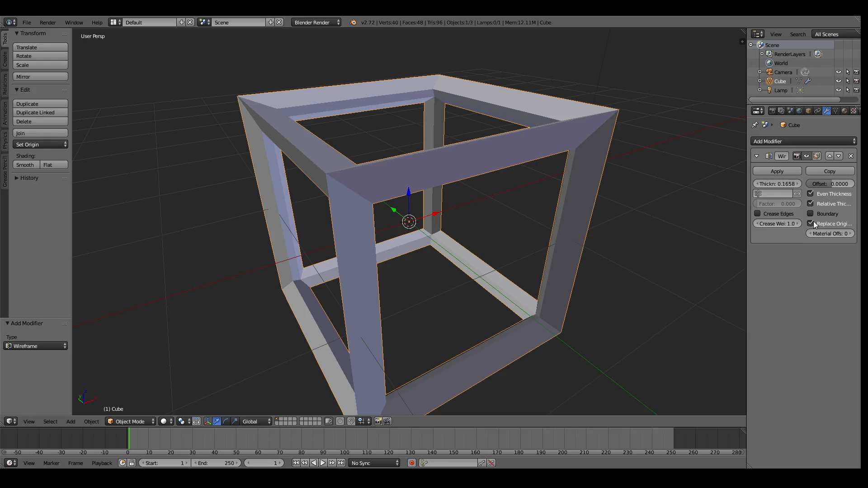
- Preview the frame with the Wireframe modifier's Replace Original option off, and re-enable the option
click(809, 223)
middle_drag(492, 216, 470, 235)
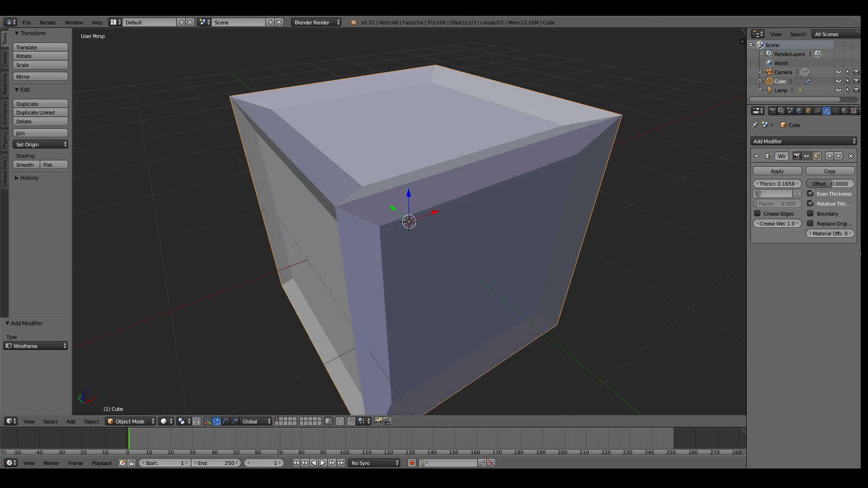
click(809, 224)
- Reduce the wireframe thickness to about 0.093 and add a Subdivision Surface modifier after the Wireframe modifier
drag(775, 186, 744, 186)
middle_drag(540, 249, 571, 193)
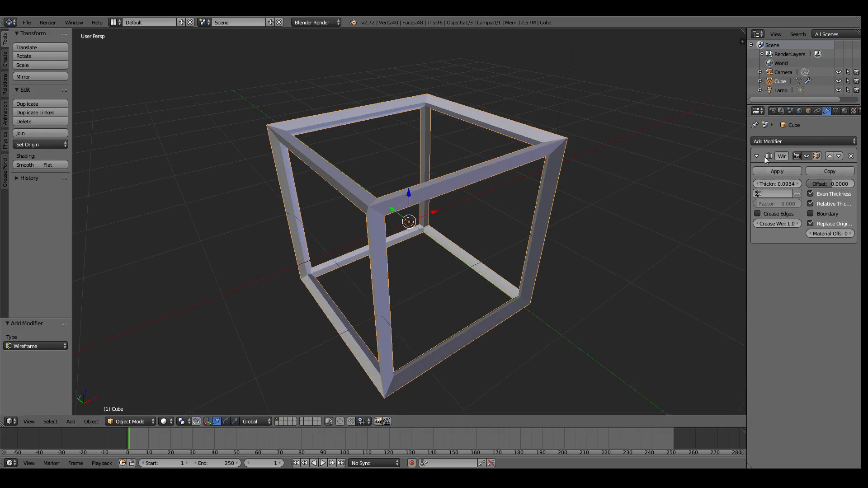
click(806, 140)
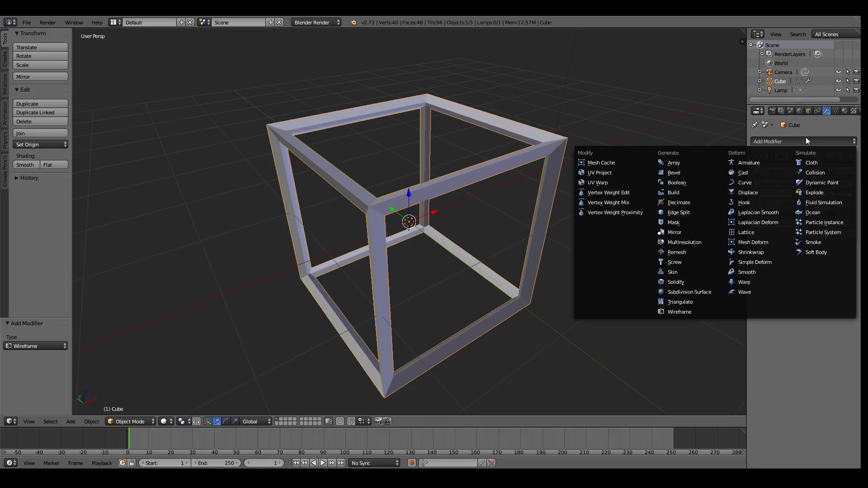
click(698, 292)
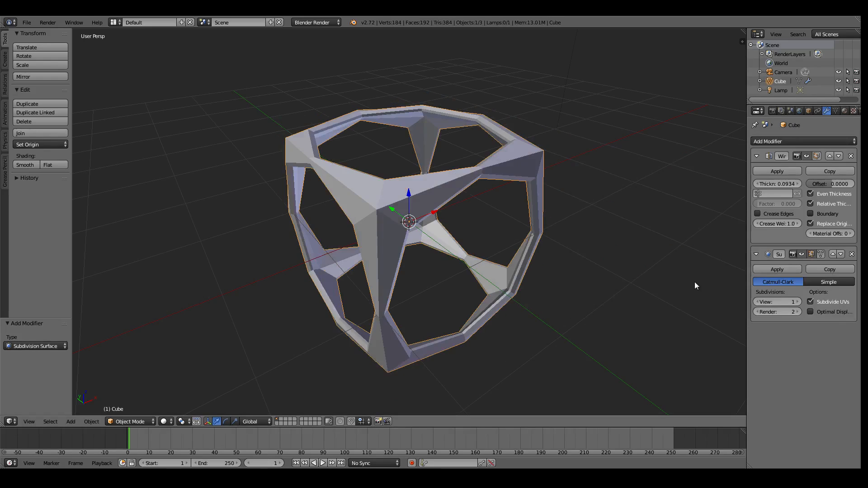
middle_drag(511, 221, 556, 230)
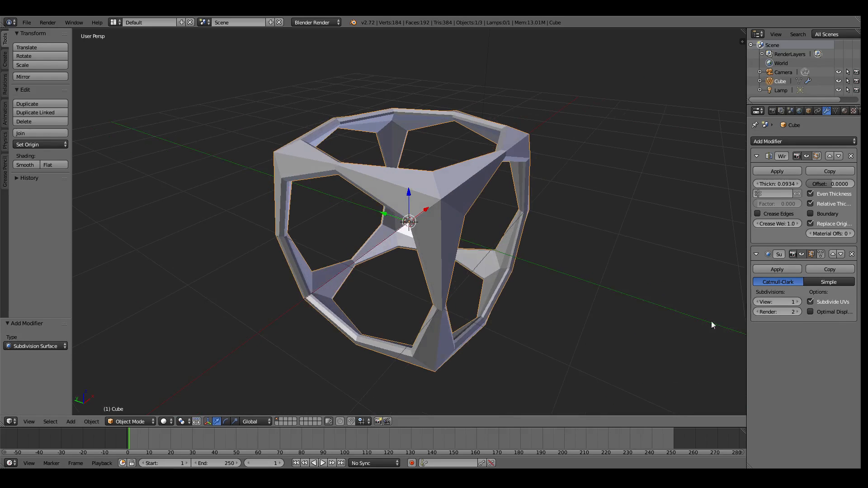
- Turn off the viewport display of the Subdivision Surface and Wireframe modifiers one by one, and turn both back on
click(802, 255)
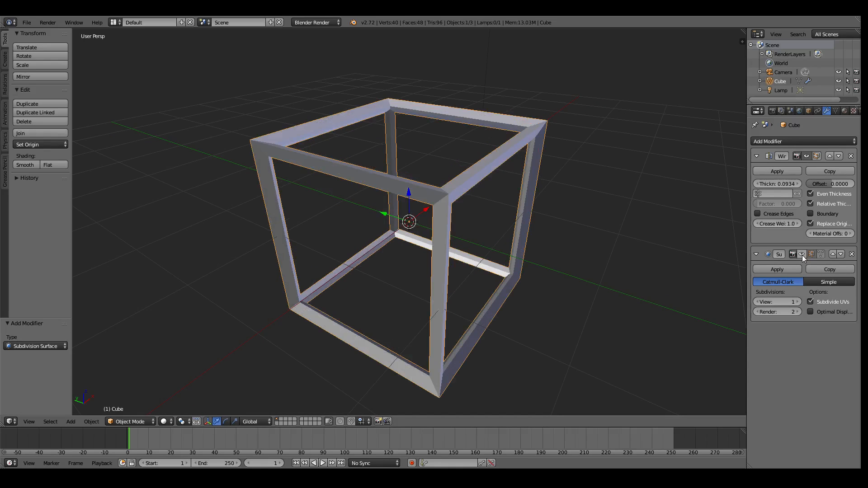
click(806, 155)
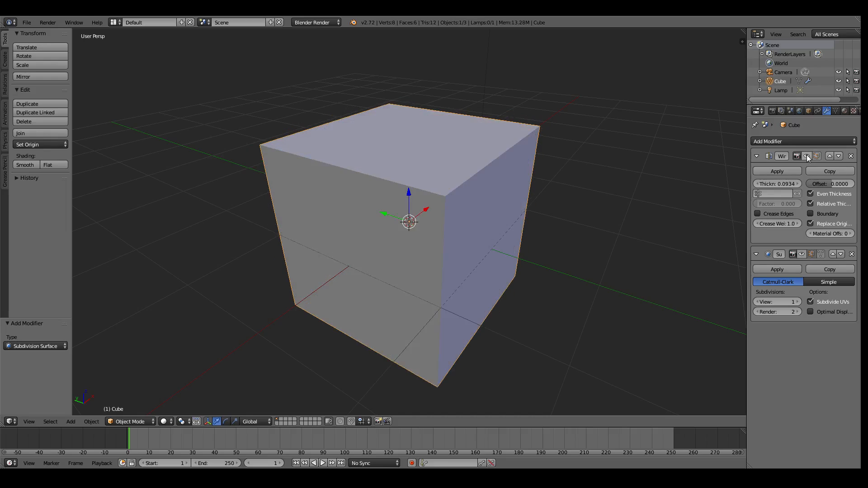
click(807, 155)
click(801, 255)
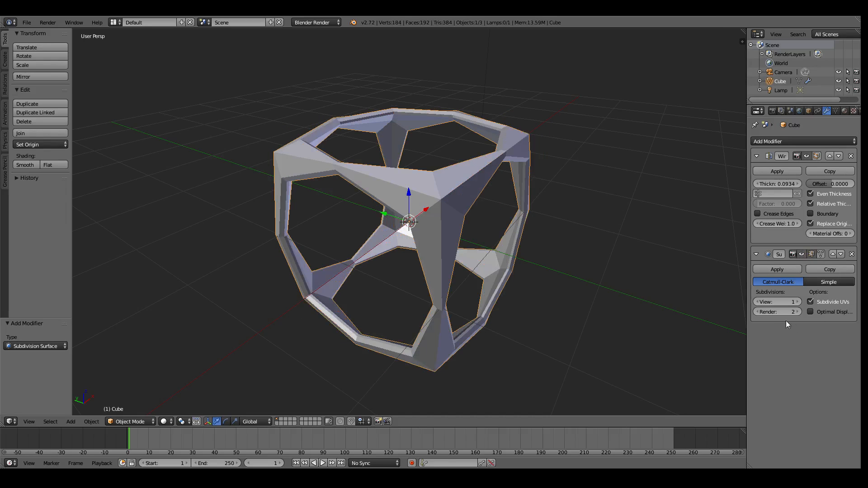
- Raise the Subdivision Surface modifier's view subdivisions to 4
click(798, 302)
click(798, 301)
click(799, 302)
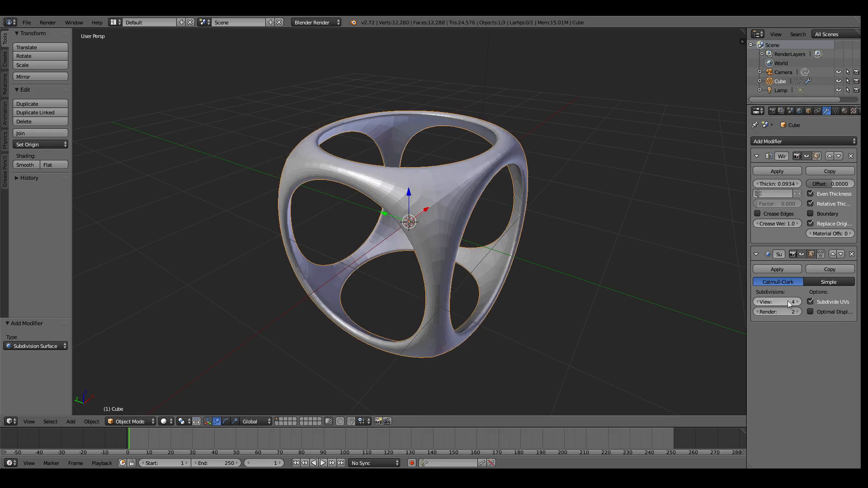
middle_drag(655, 245, 627, 251)
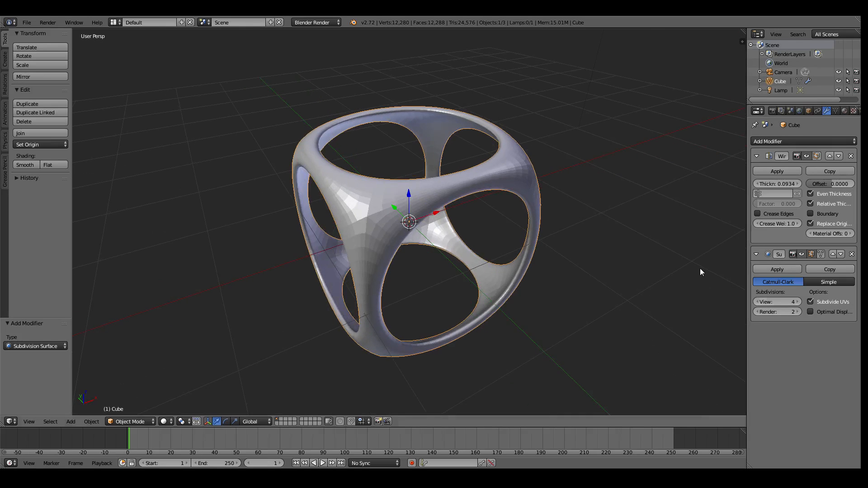
- Lower the Subdivision Surface modifier's view subdivisions to 1
click(758, 302)
click(758, 301)
mouse_move(558, 256)
middle_down()
mouse_move(568, 267)
mouse_move(564, 254)
middle_up()
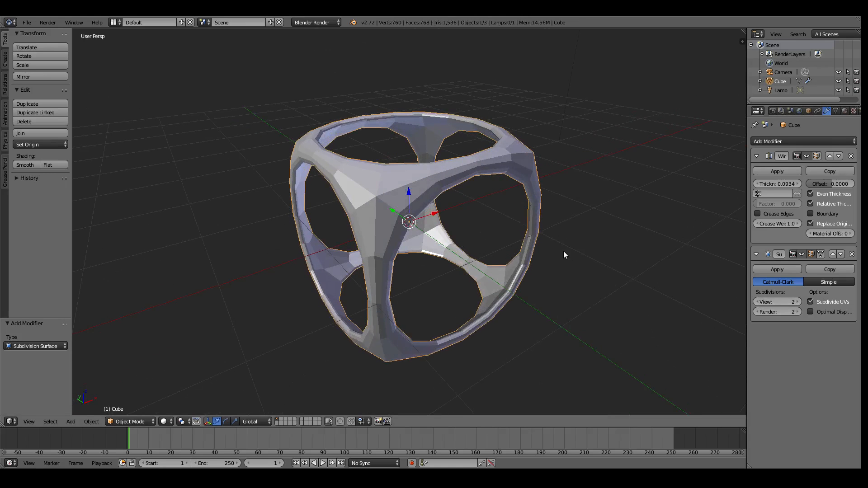
click(760, 302)
middle_drag(628, 242, 635, 253)
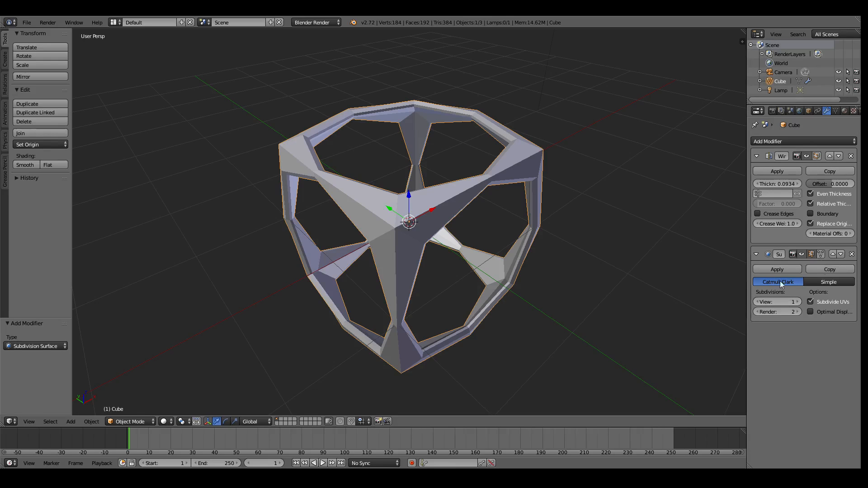
- Move the Subdivision Surface modifier above the Wireframe modifier in the stack
click(833, 254)
middle_drag(349, 313, 485, 241)
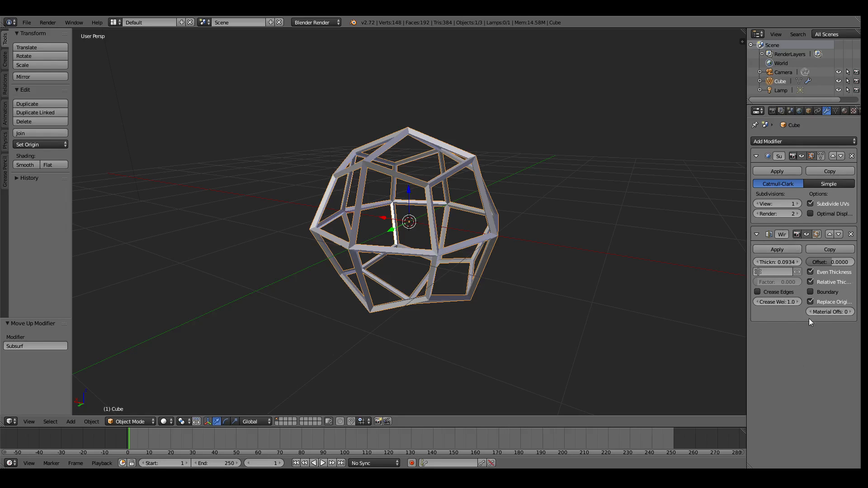
- Inspect the reordered stack by hiding the Wireframe and Subdivision Surface modifiers in the viewport, and show both again
click(807, 235)
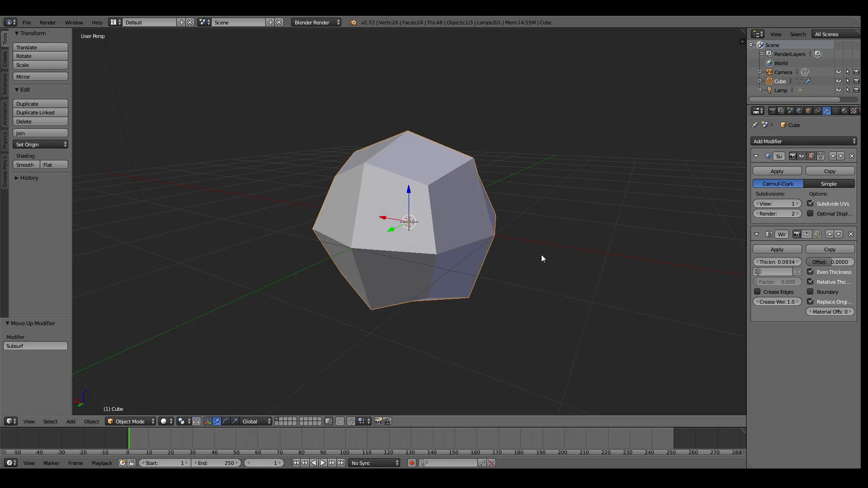
middle_drag(541, 254, 554, 261)
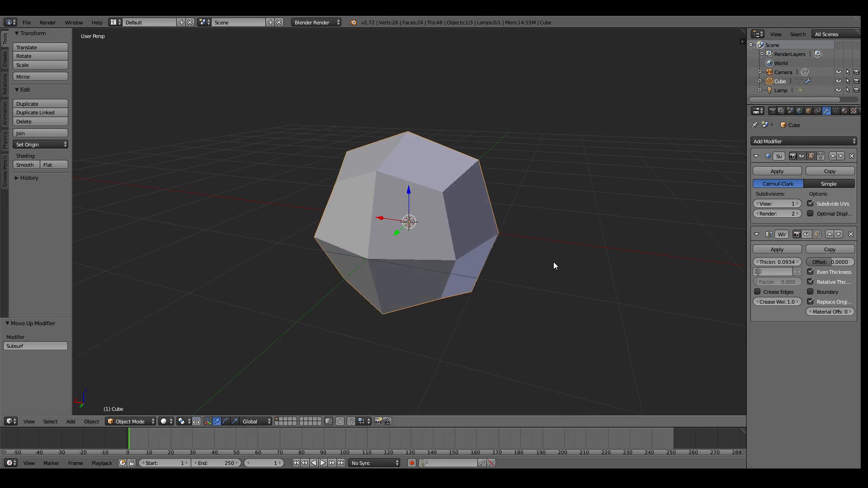
click(801, 156)
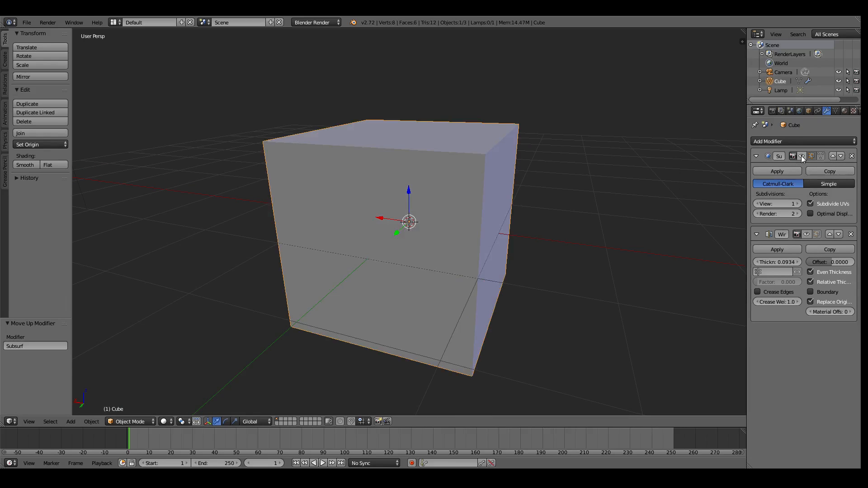
click(801, 155)
middle_drag(685, 184, 531, 218)
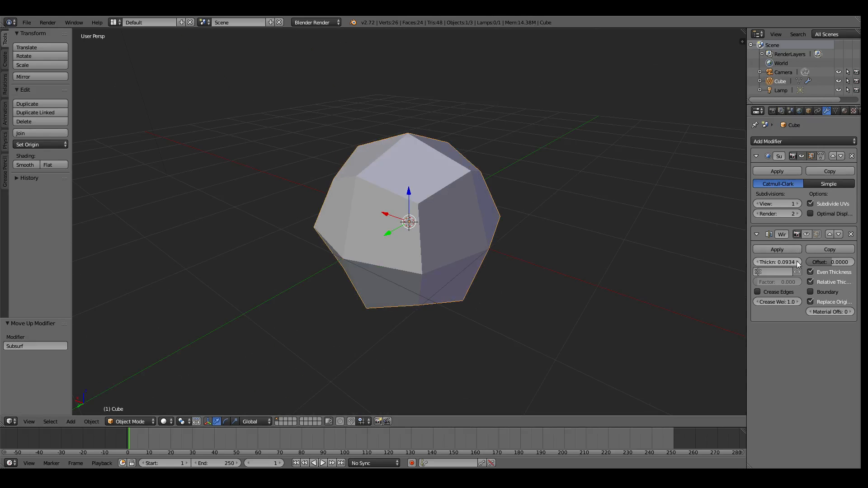
click(808, 234)
middle_drag(568, 228, 582, 219)
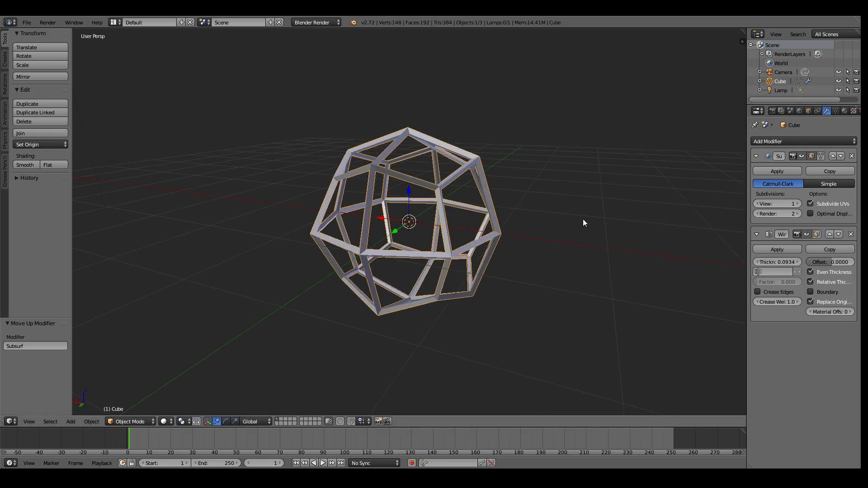
- Raise the Subdivision Surface modifier's view subdivisions to 4 and set the Wireframe modifier's thickness to 0.2101
middle_drag(411, 202, 516, 208)
middle_drag(744, 203, 501, 236)
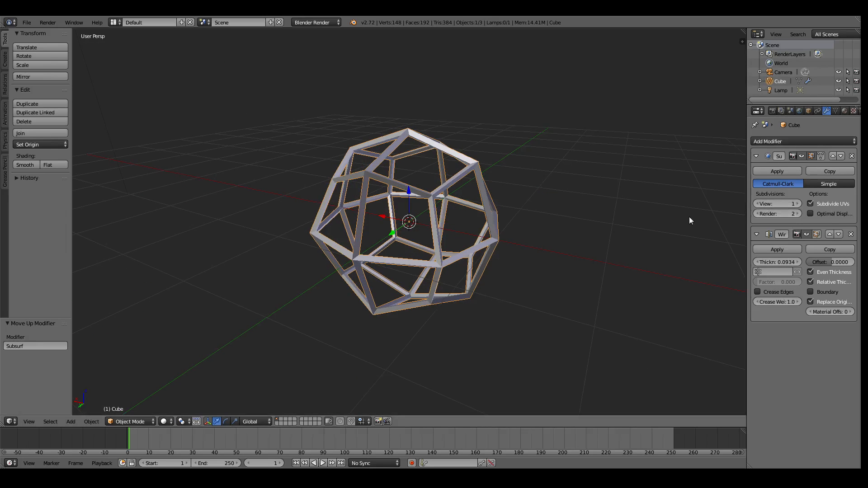
click(798, 204)
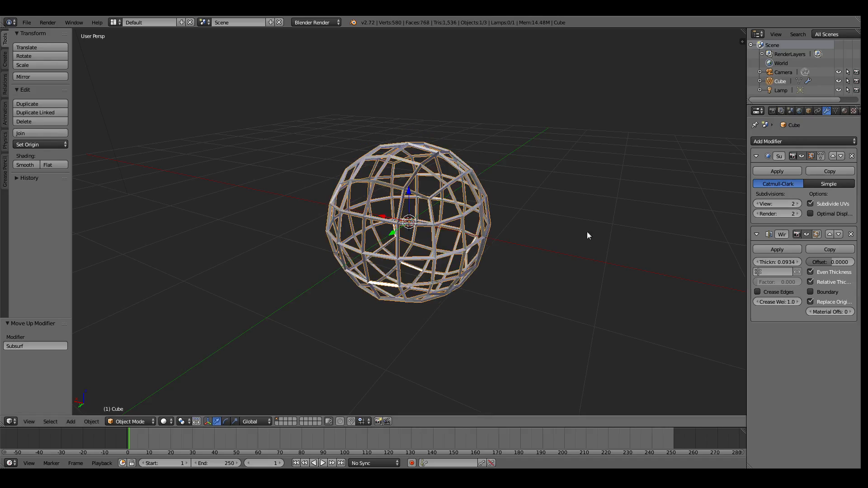
middle_drag(578, 221, 601, 216)
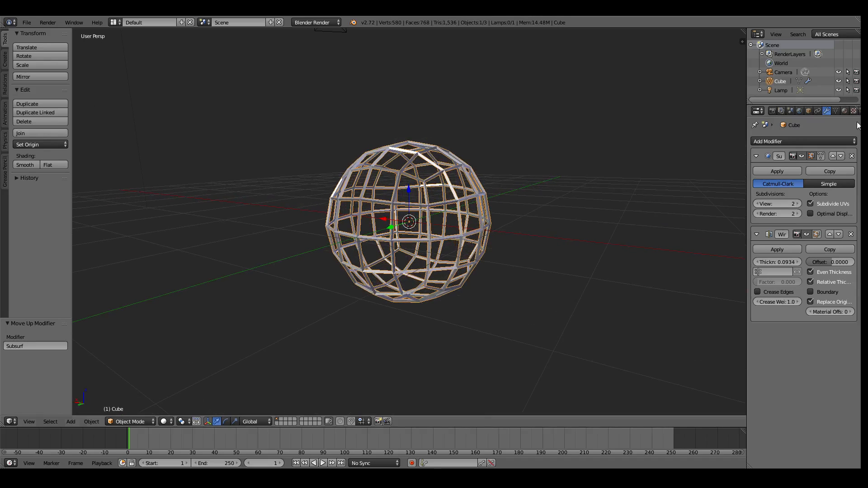
click(798, 204)
scroll(564, 246, up, 5)
middle_drag(571, 245, 648, 234)
click(798, 204)
scroll(599, 235, up, 3)
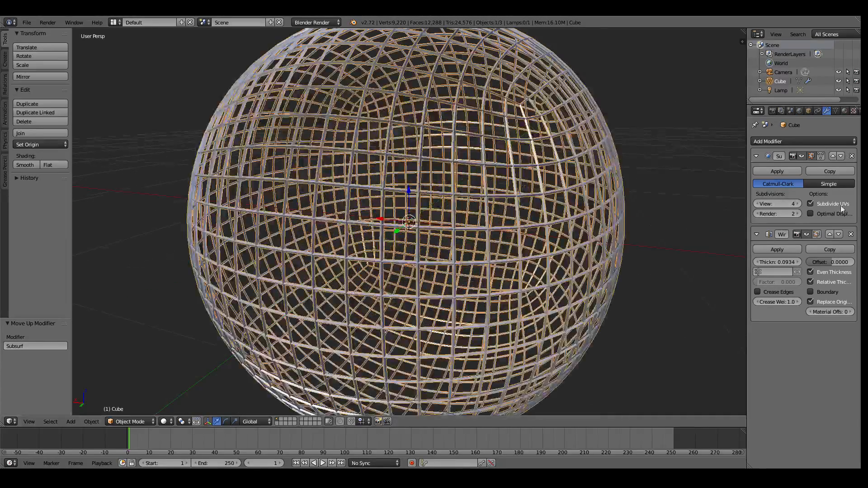
drag(796, 261, 805, 261)
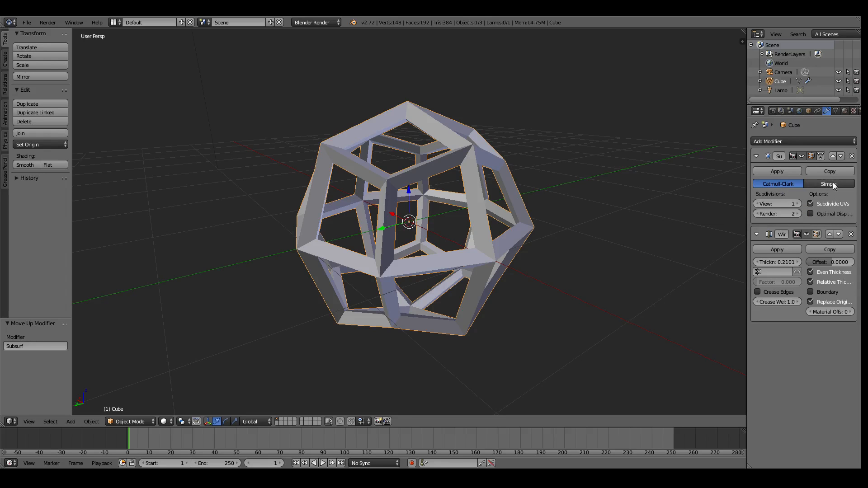
- Switch the Subdivision Surface modifier to Simple subdivision and set its view subdivisions to 3
click(829, 184)
middle_drag(745, 193, 694, 214)
click(798, 203)
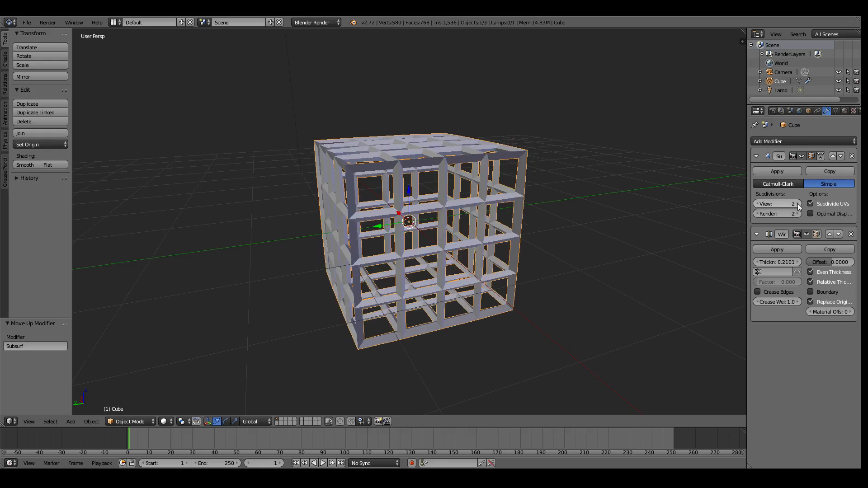
click(798, 204)
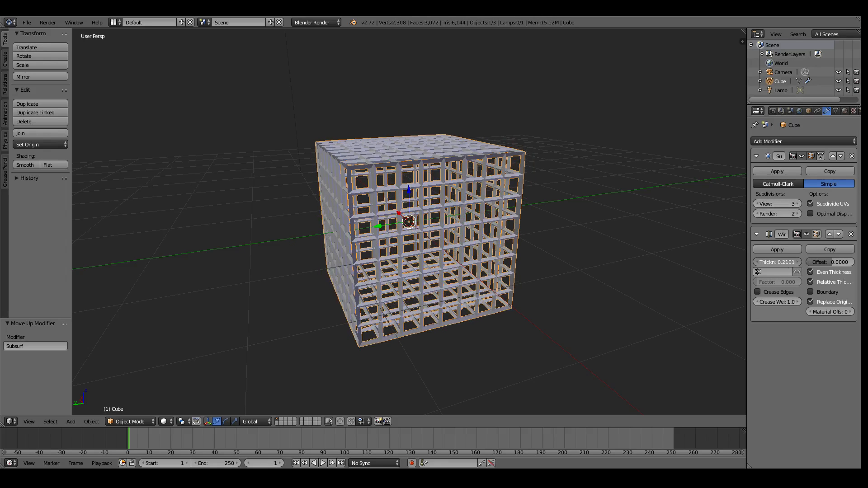
- Reduce the Wireframe modifier's thickness to 0.1394 and lower the Subdivision Surface modifier's view subdivisions to 2
drag(782, 262, 755, 262)
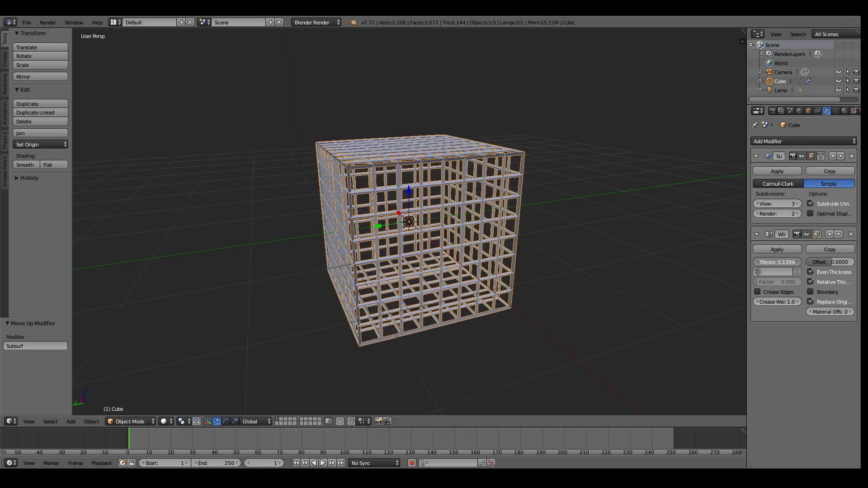
click(758, 204)
middle_drag(693, 215, 630, 261)
scroll(523, 257, down, 3)
middle_drag(496, 257, 522, 272)
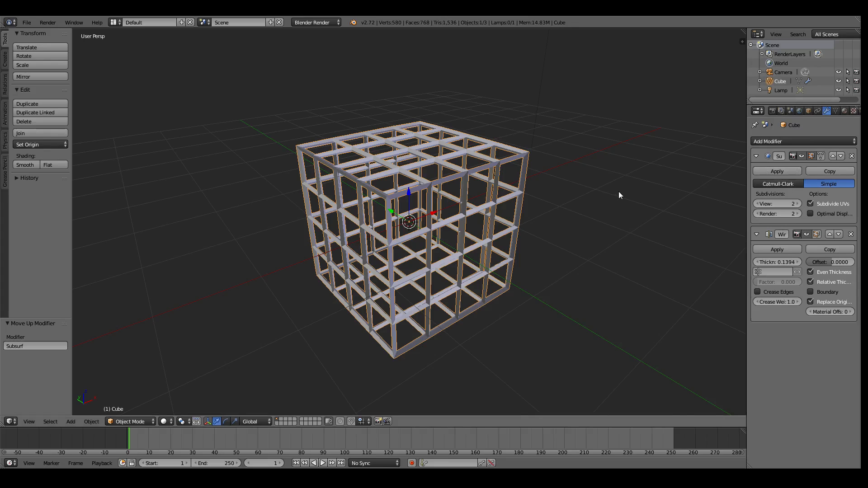
middle_drag(619, 192, 625, 197)
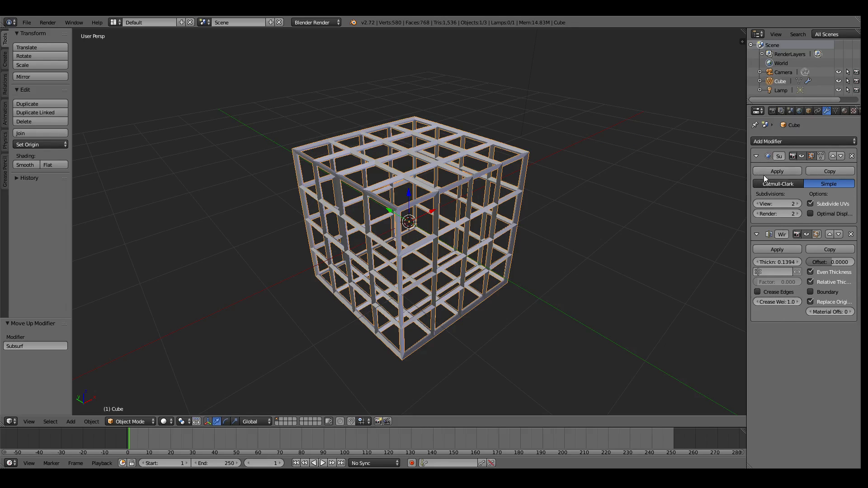
- Collapse the settings of the Subdivision Surface and Wireframe modifiers and expand both again
click(756, 157)
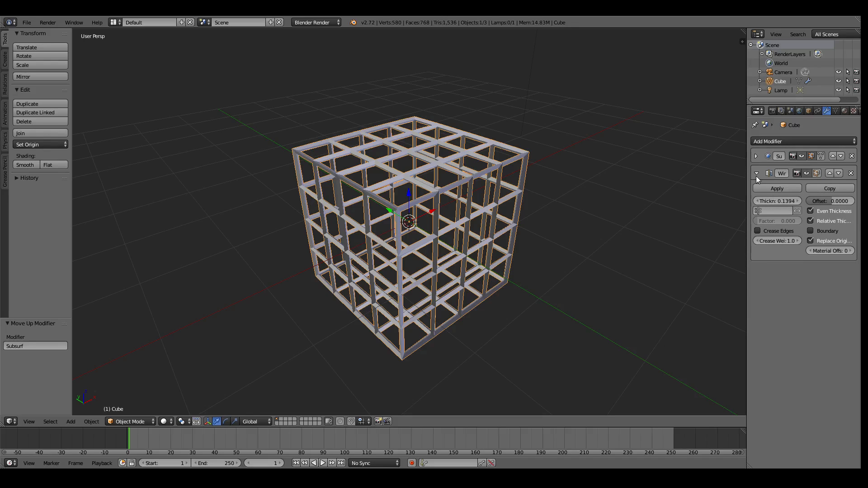
click(756, 175)
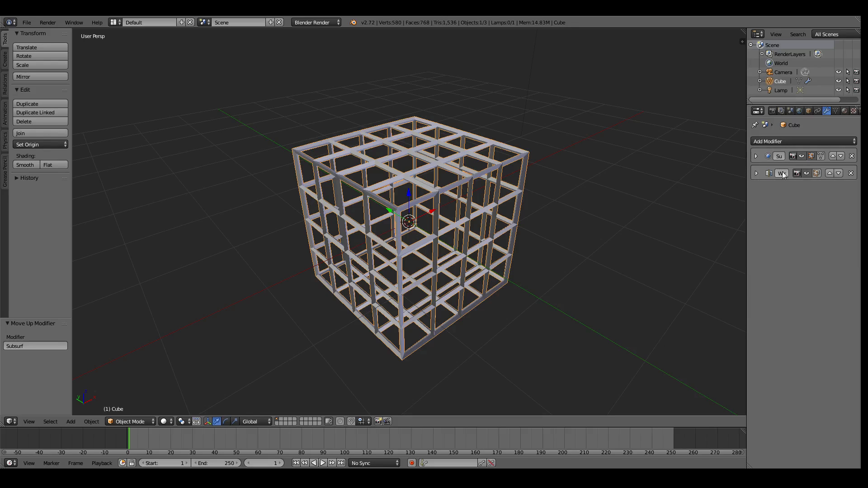
middle_drag(723, 253, 606, 202)
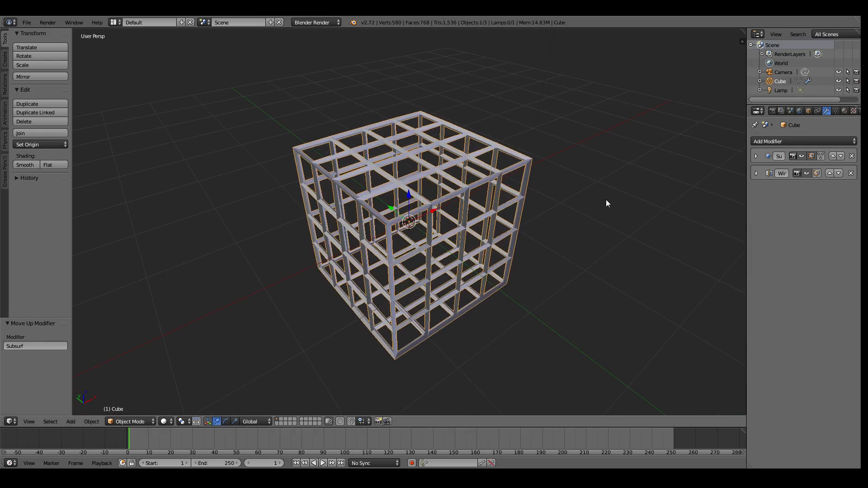
right_click(796, 235)
middle_drag(636, 234, 756, 183)
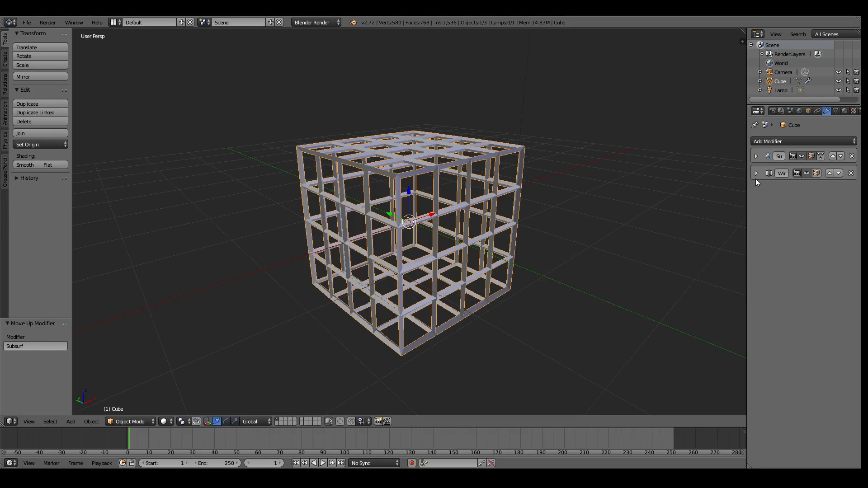
click(755, 156)
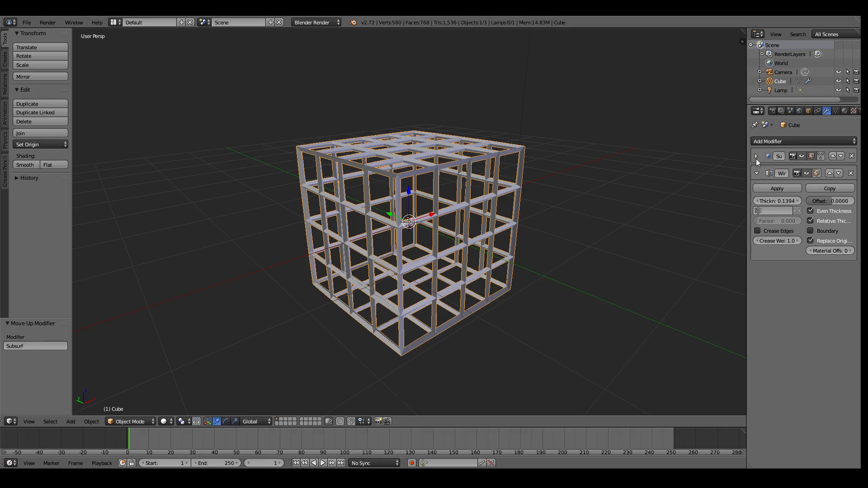
click(756, 234)
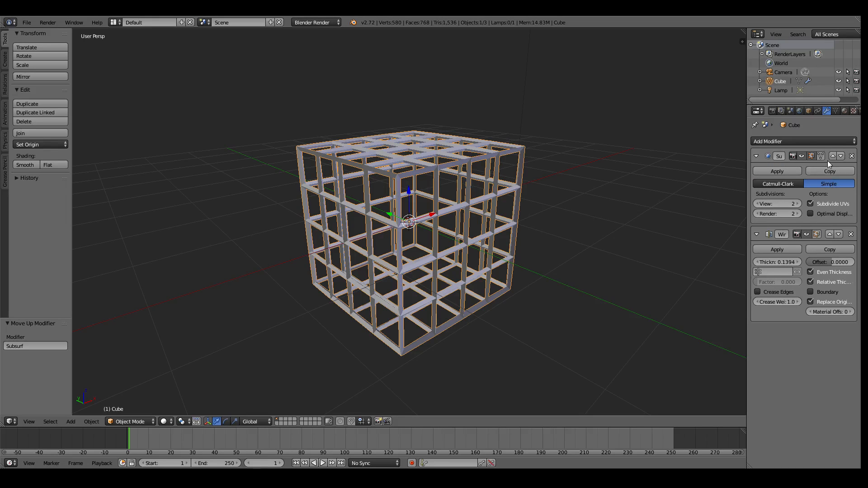
- Switch the Subdivision Surface modifier to Catmull-Clark while toggling both modifiers' viewport display off and back on
click(807, 235)
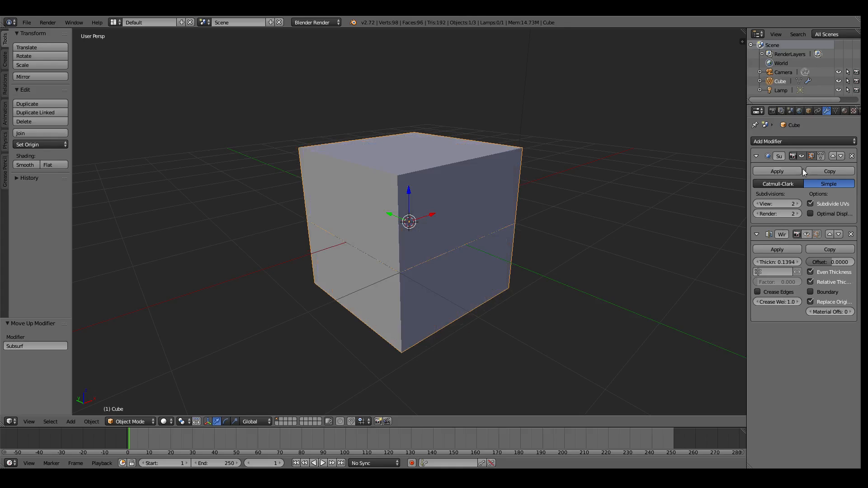
click(802, 155)
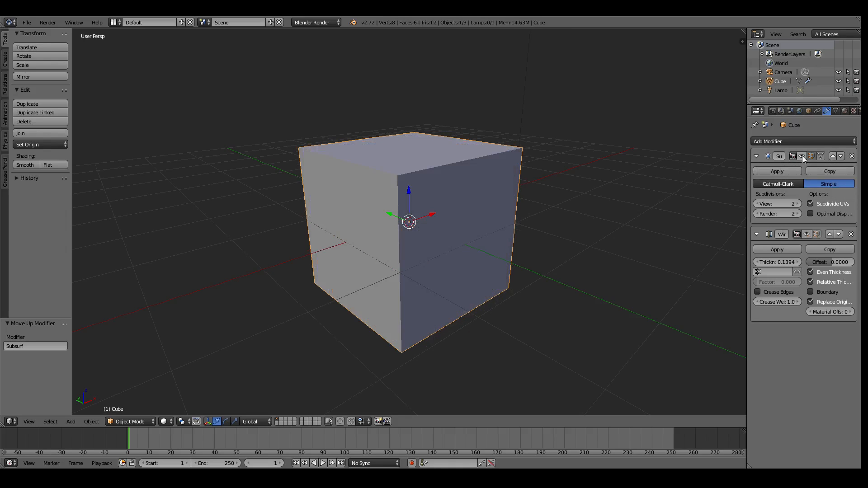
click(801, 156)
click(787, 184)
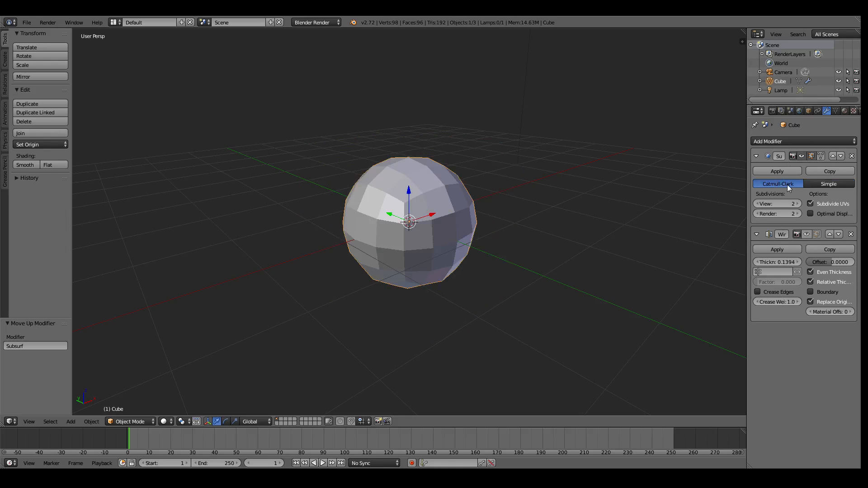
click(806, 235)
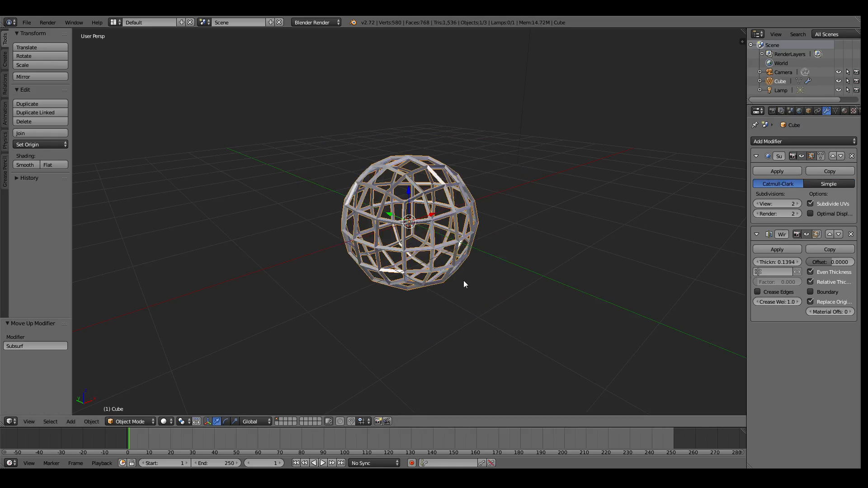